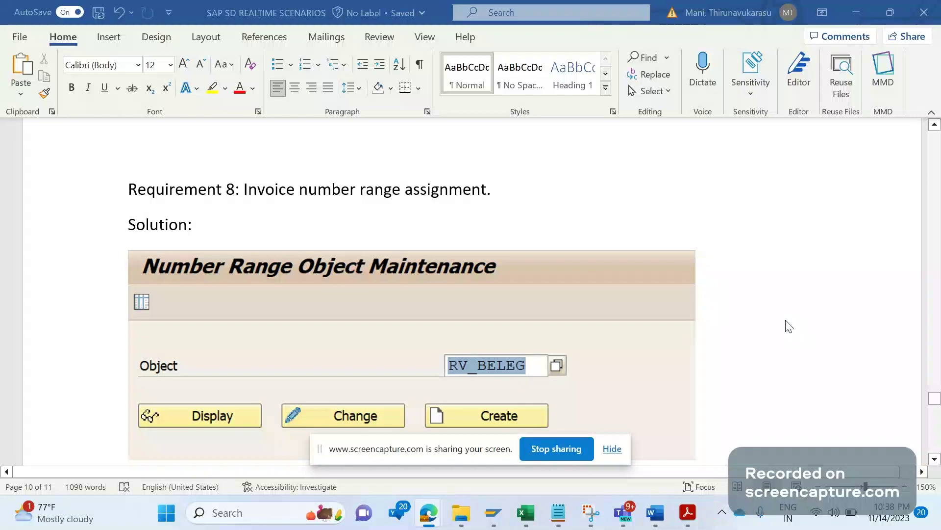
Type SNRO on a new line directly below 'Solution:'
{"action": "left_click", "coordinate": [612, 449]}
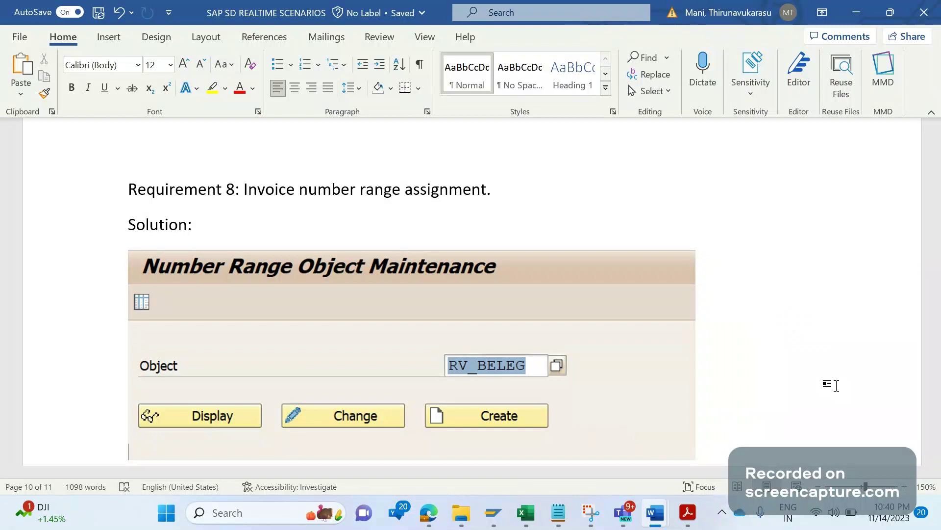
{"action": "left_click", "coordinate": [335, 230]}
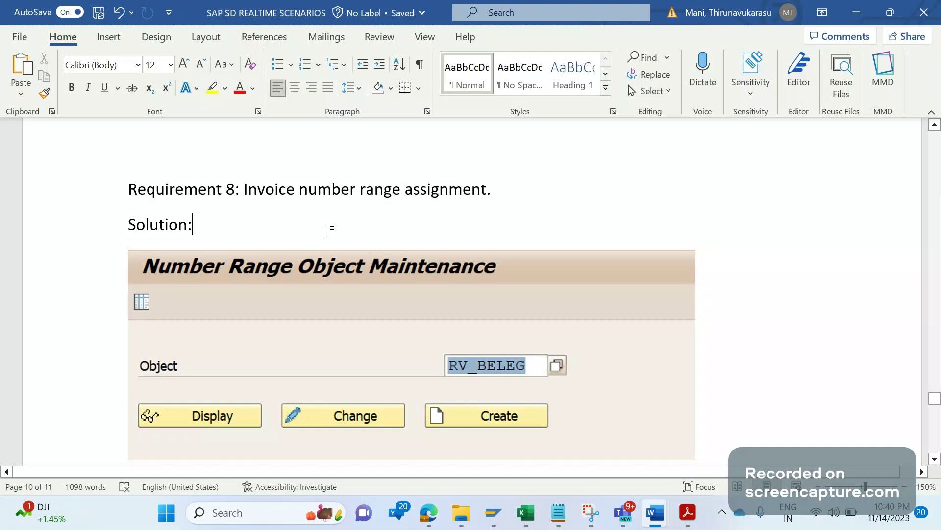
{"action": "key", "text": "Return"}
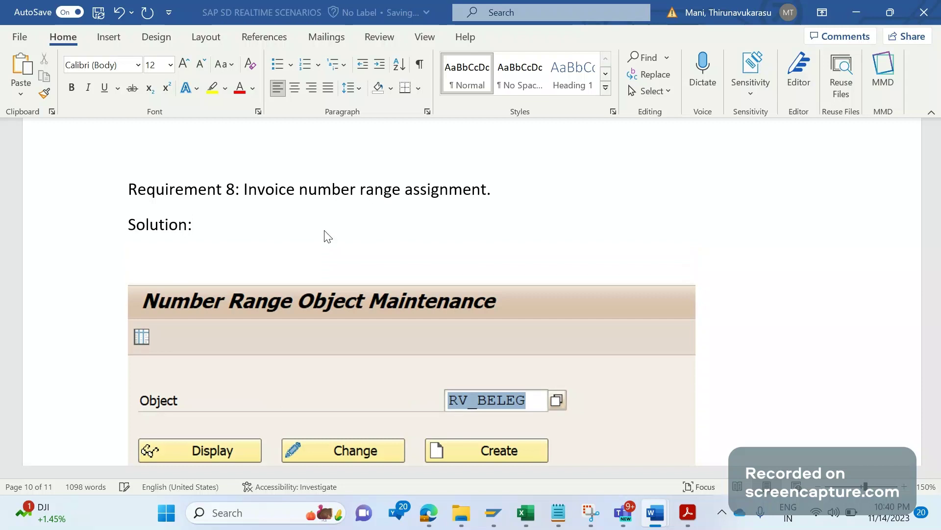
{"action": "type", "text": "SN"}
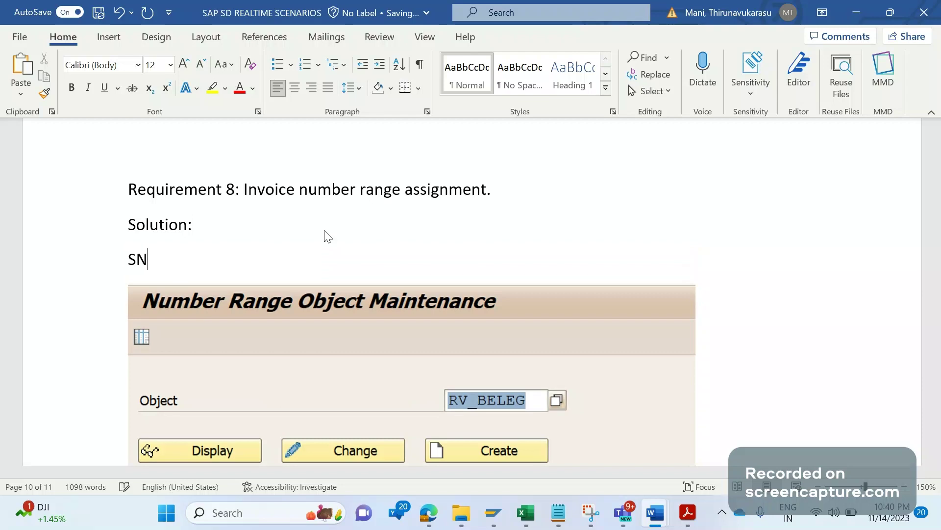
{"action": "type", "text": "RO"}
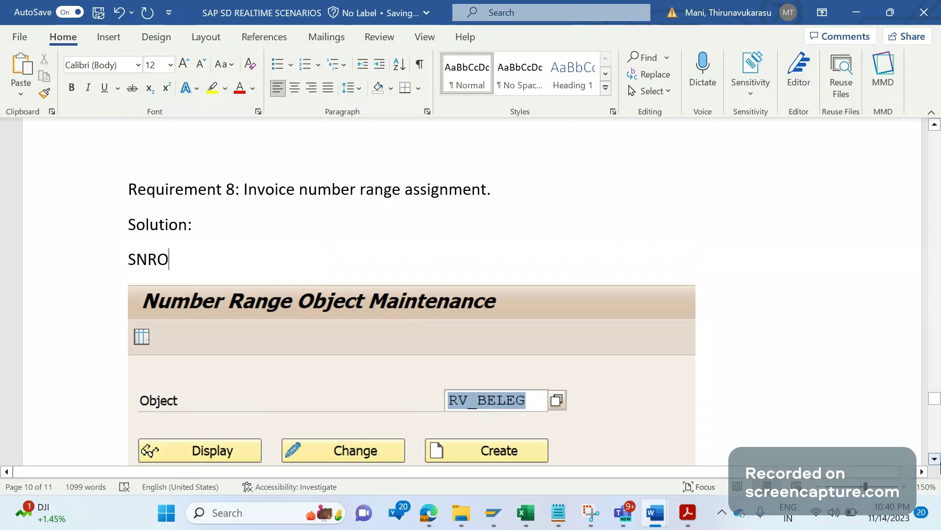
Scroll down past the checkbox screenshots to the page break before Edit Intervals: SD Documents
{"action": "left_click", "coordinate": [935, 459]}
{"action": "scroll", "coordinate": [938, 461], "scroll_direction": "down", "scroll_amount": 4}
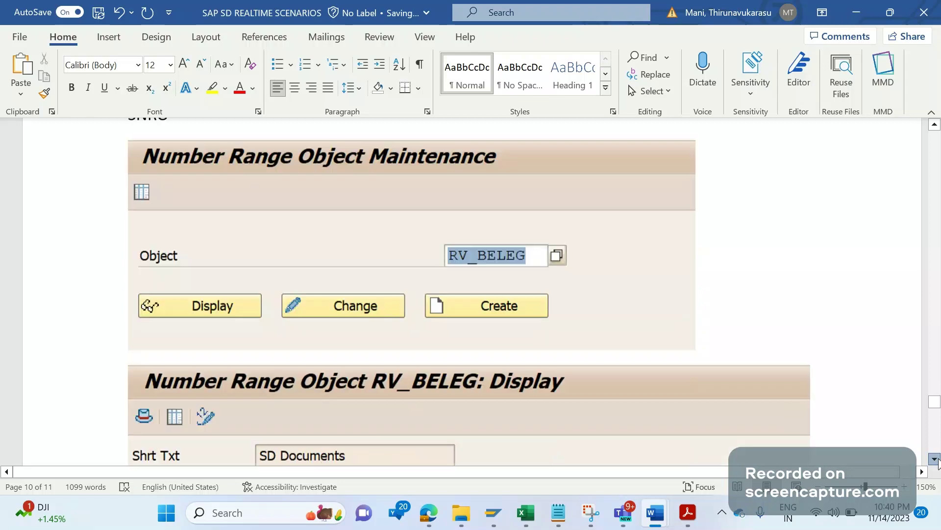
{"action": "scroll", "coordinate": [937, 461], "scroll_direction": "down", "scroll_amount": 5}
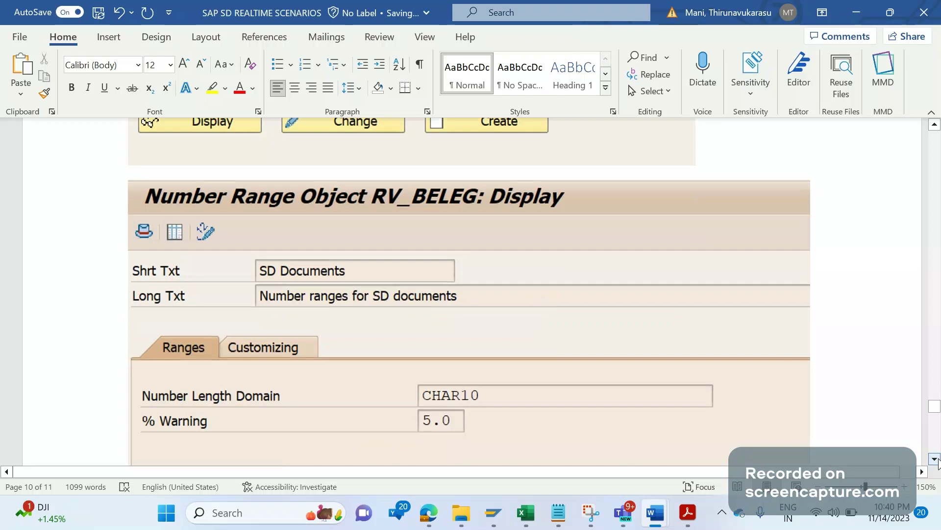
{"action": "left_click", "coordinate": [937, 461]}
{"action": "scroll", "coordinate": [400, 285], "scroll_direction": "down", "scroll_amount": 1}
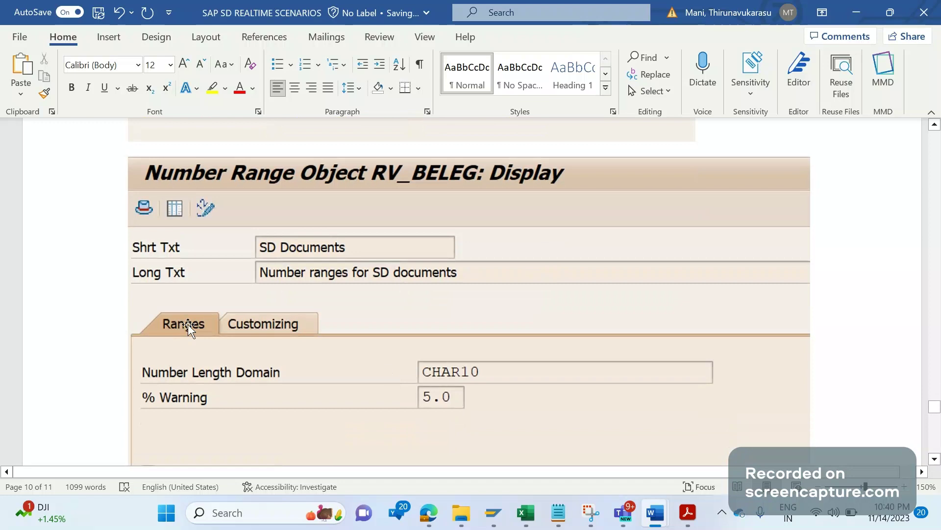
{"action": "left_click", "coordinate": [935, 459]}
{"action": "left_click", "coordinate": [934, 459]}
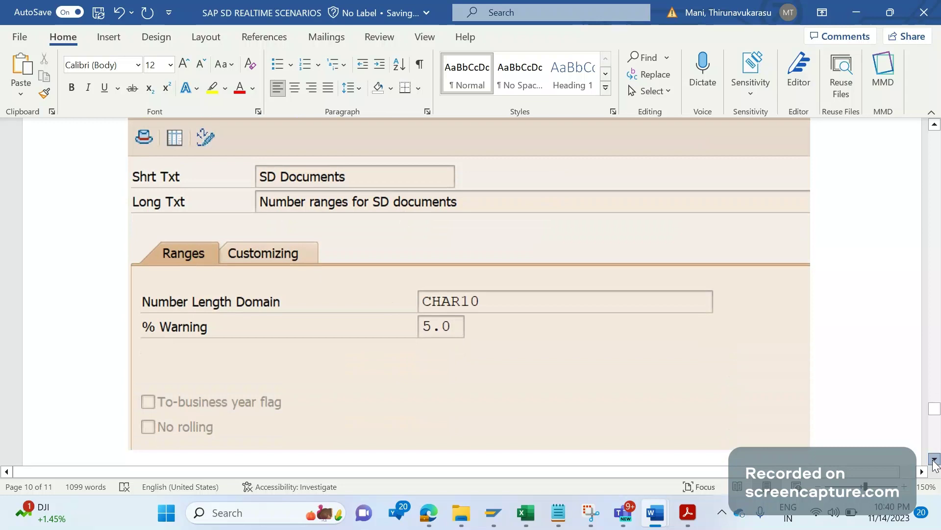
{"action": "left_click", "coordinate": [934, 460]}
{"action": "left_click", "coordinate": [934, 460]}
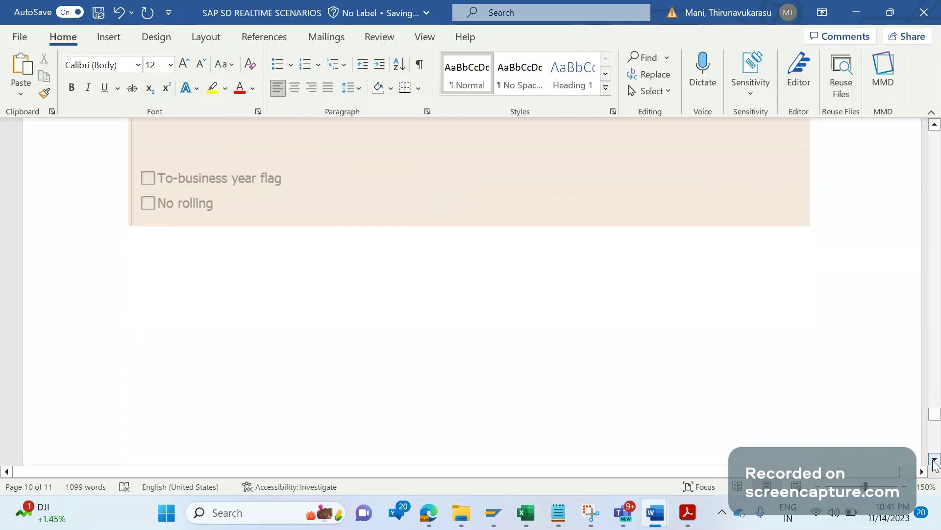
{"action": "left_click", "coordinate": [934, 460]}
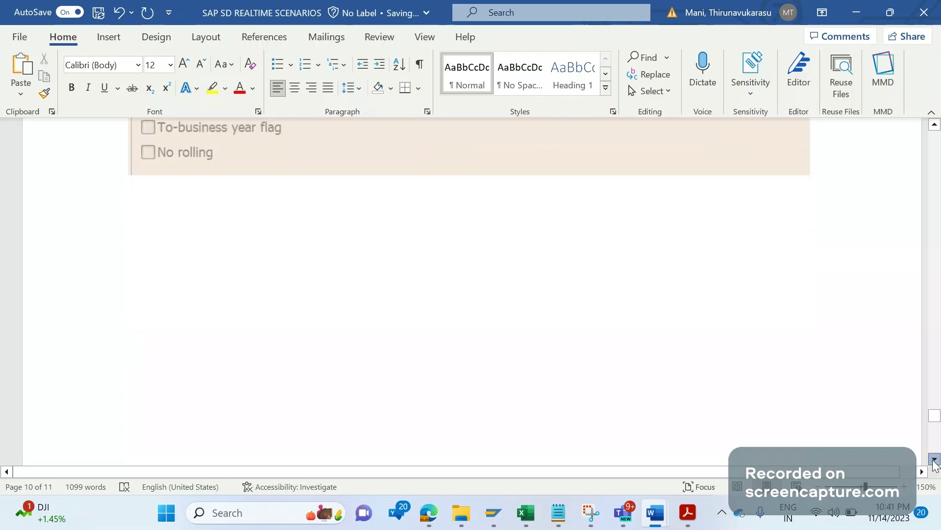
{"action": "left_click", "coordinate": [935, 460]}
Enter VN01 on the page with the Edit Intervals: SD Documents screenshot
{"action": "left_click", "coordinate": [934, 460]}
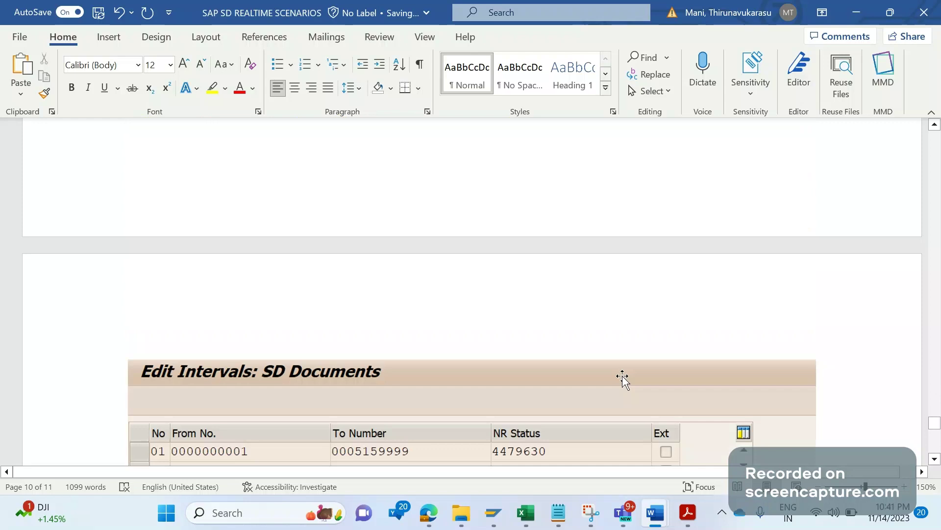
{"action": "scroll", "coordinate": [619, 162], "scroll_direction": "up", "scroll_amount": 3}
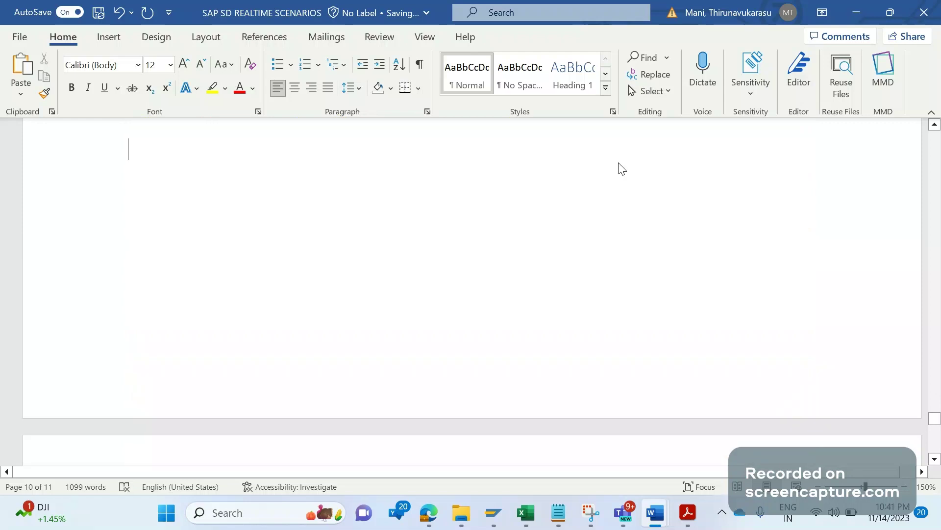
{"action": "type", "text": "VN"}
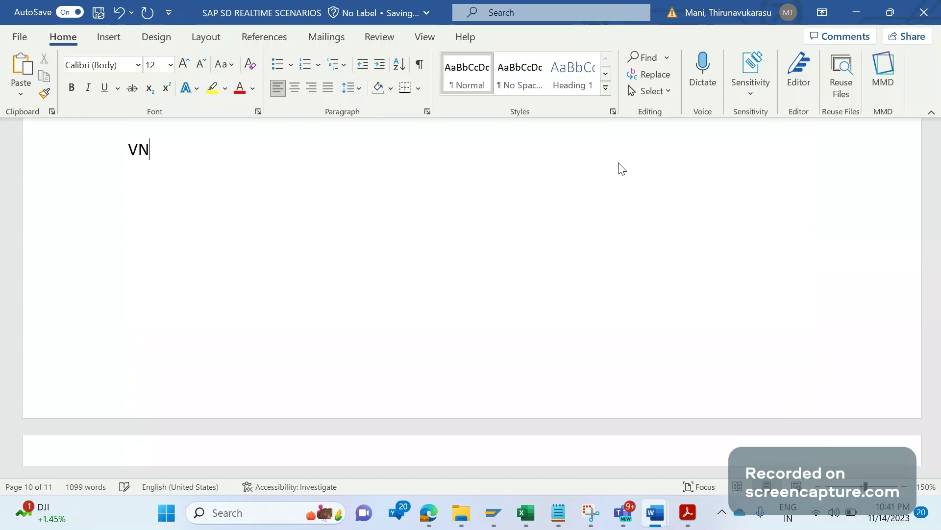
{"action": "type", "text": "01"}
{"action": "key", "text": "ctrl+v"}
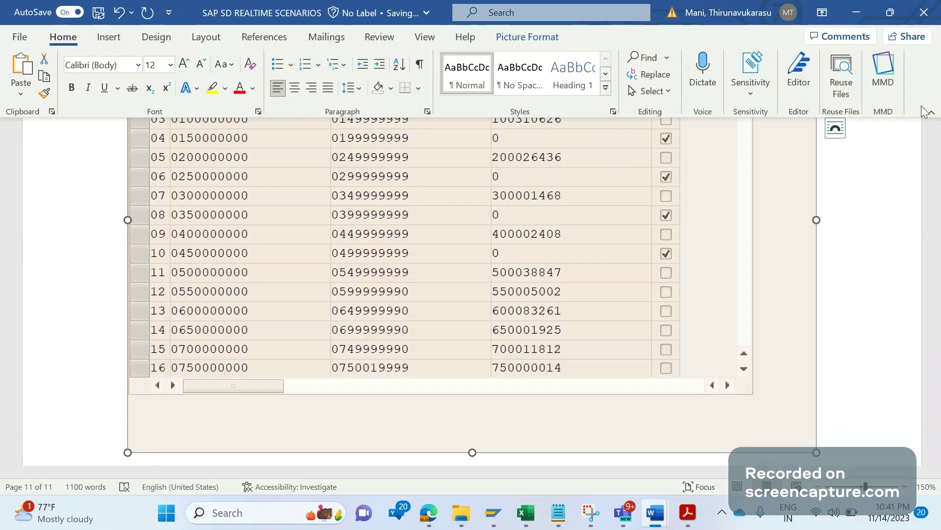
Scroll back up to the title and column headers of the number-range table picture
{"action": "left_click", "coordinate": [934, 125]}
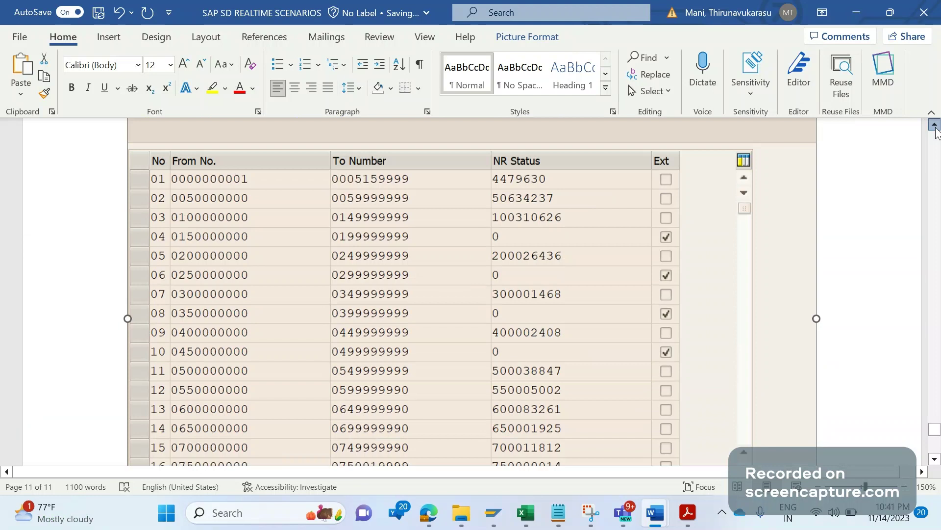
{"action": "left_click", "coordinate": [934, 125]}
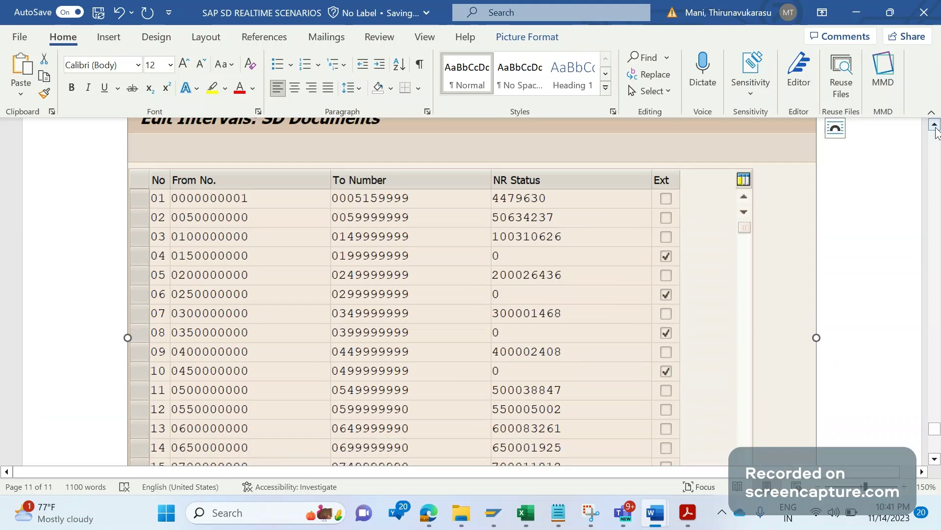
{"action": "left_click", "coordinate": [934, 125]}
{"action": "left_click", "coordinate": [935, 126]}
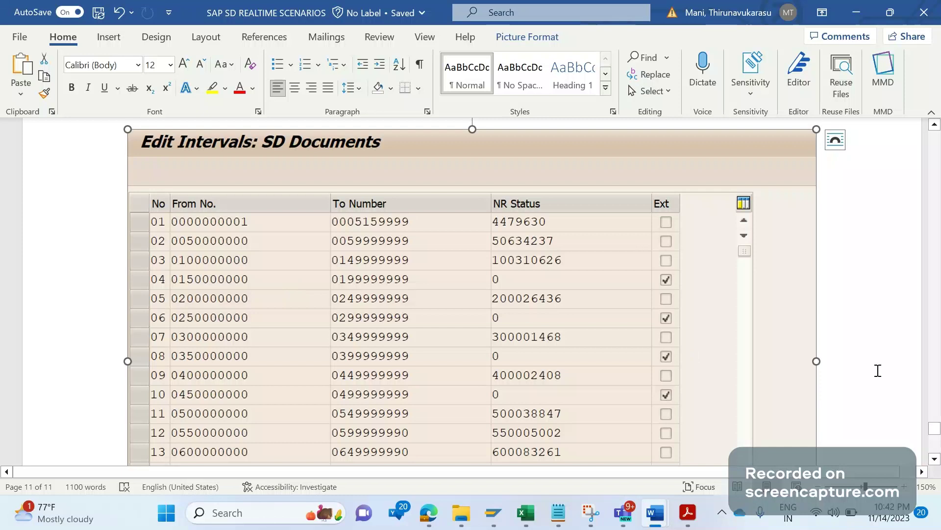
Write 'VOFA – tcode, table - TVFK' on the line beneath the number-range screenshot
{"action": "right_click", "coordinate": [881, 393]}
{"action": "scroll", "coordinate": [880, 393], "scroll_direction": "down", "scroll_amount": 3}
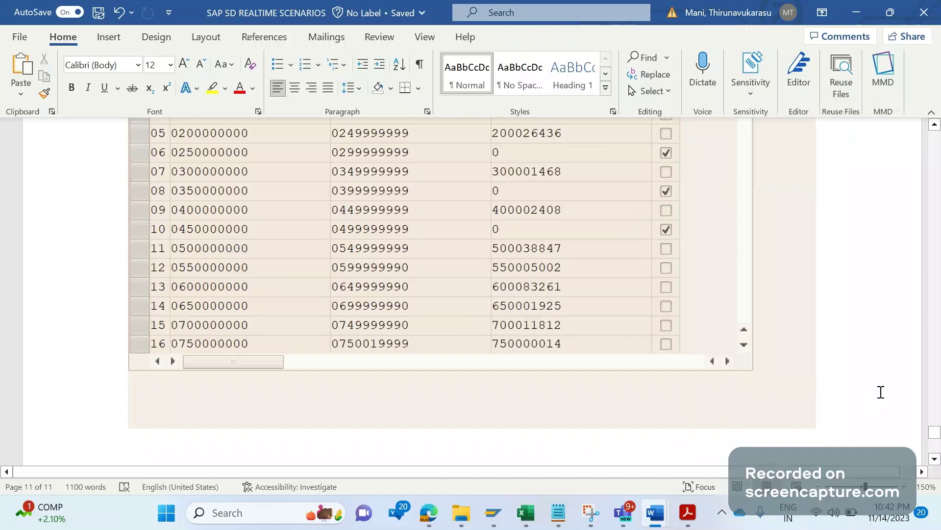
{"action": "type", "text": "VOFA"}
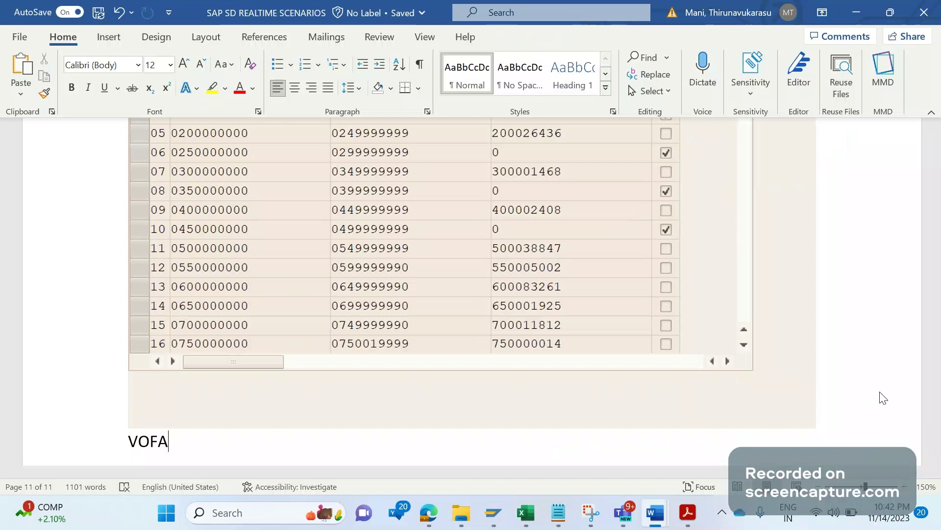
{"action": "type", "text": "- t"}
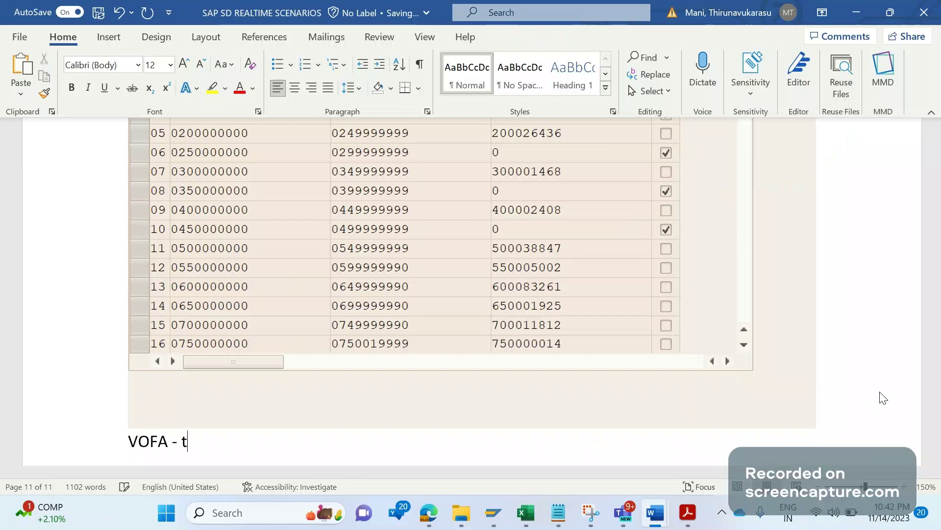
{"action": "type", "text": "code,"}
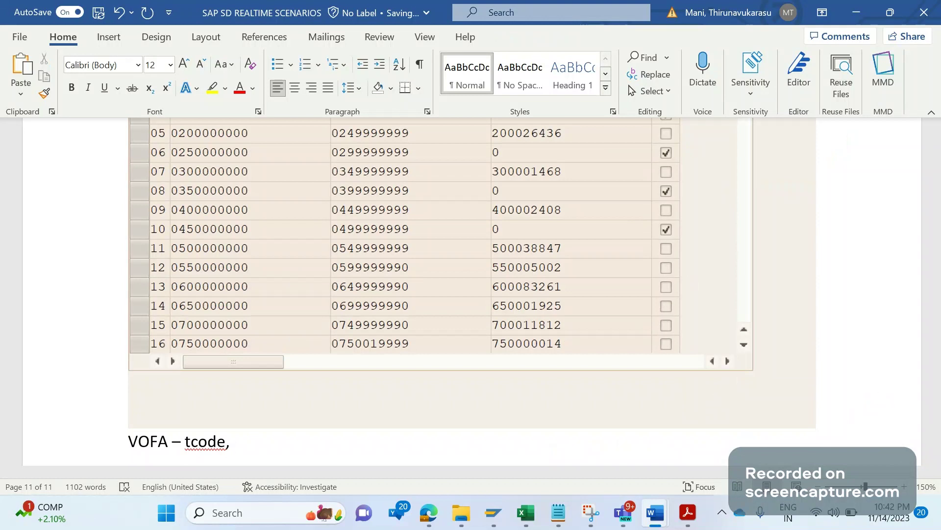
{"action": "type", "text": "t"}
{"action": "type", "text": "b"}
{"action": "type", "text": "ale "}
{"action": "type", "text": "- TV"}
{"action": "type", "text": "FK"}
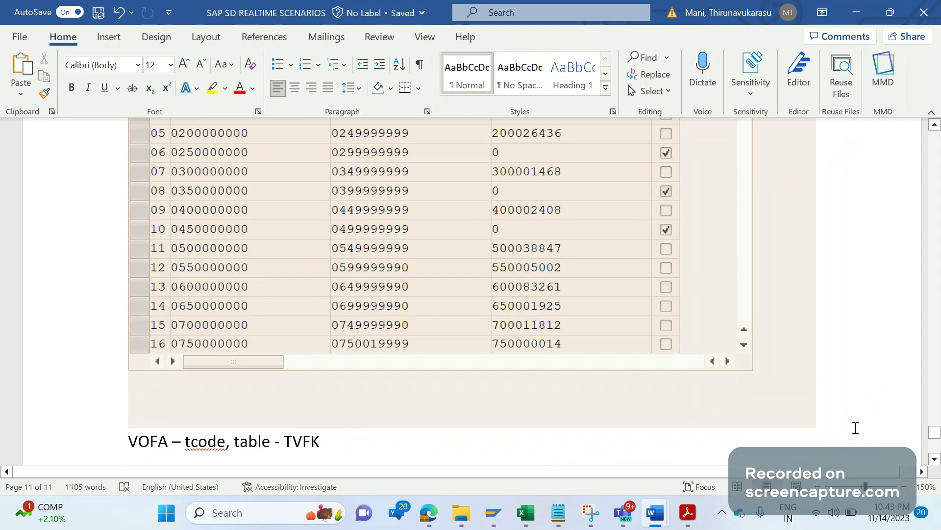
{"action": "left_click", "coordinate": [936, 463]}
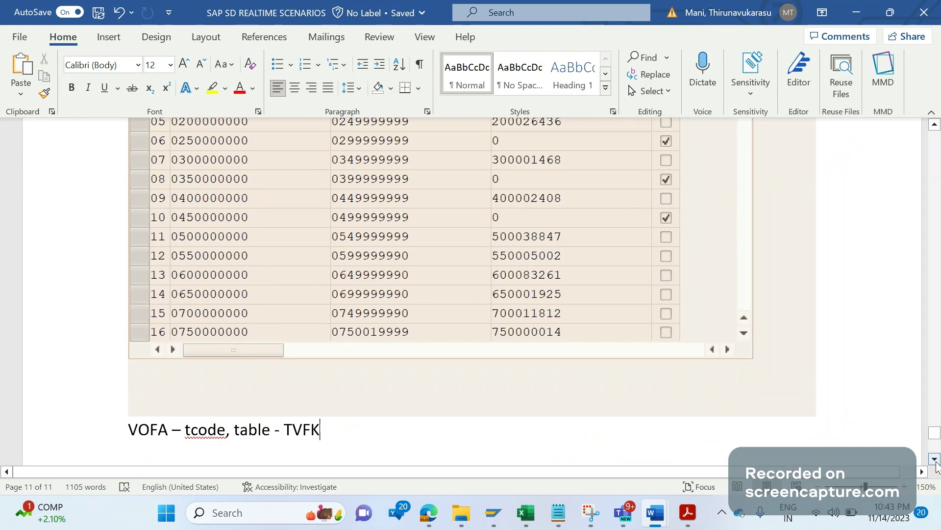
Scroll to the billing-type table (F2, IV for MK12–MK14) and place the cursor beside its header
{"action": "left_click", "coordinate": [936, 463]}
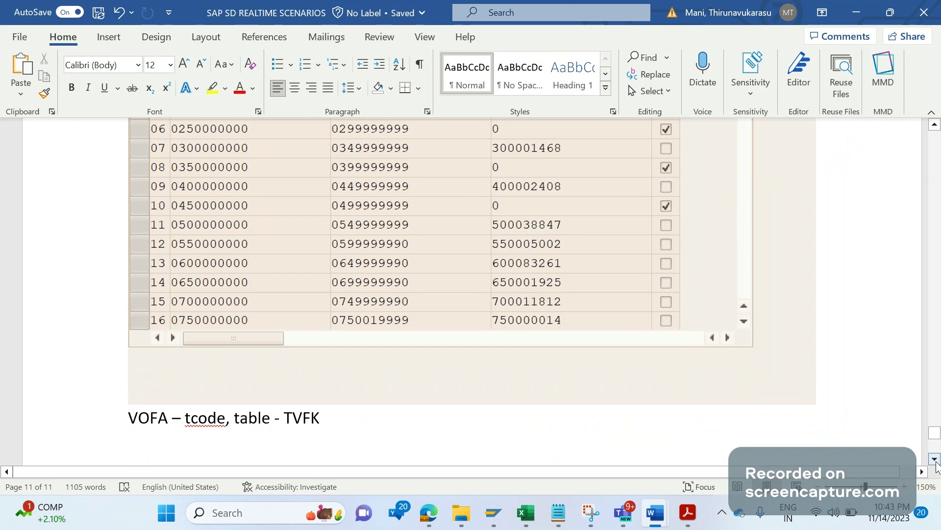
{"action": "left_click", "coordinate": [936, 463]}
{"action": "left_click", "coordinate": [935, 463]}
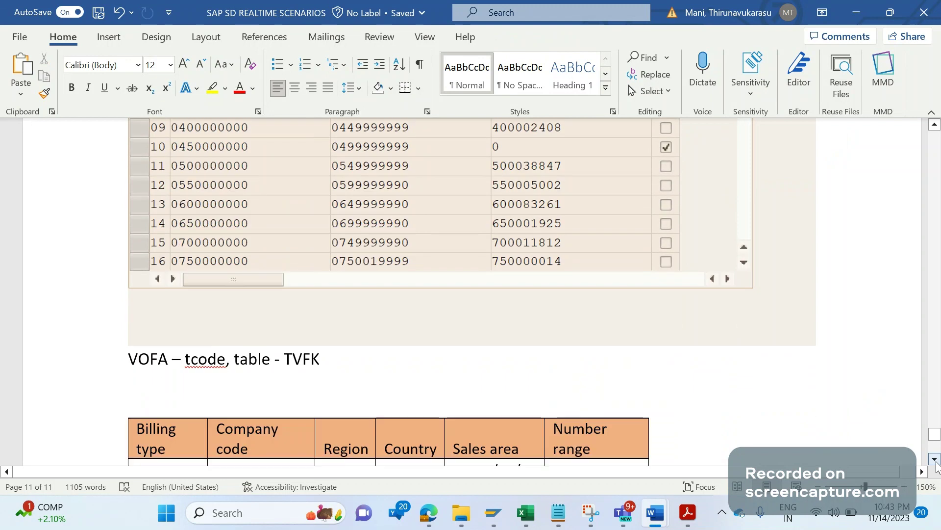
{"action": "left_click", "coordinate": [936, 463]}
{"action": "scroll", "coordinate": [936, 464], "scroll_direction": "down", "scroll_amount": 3}
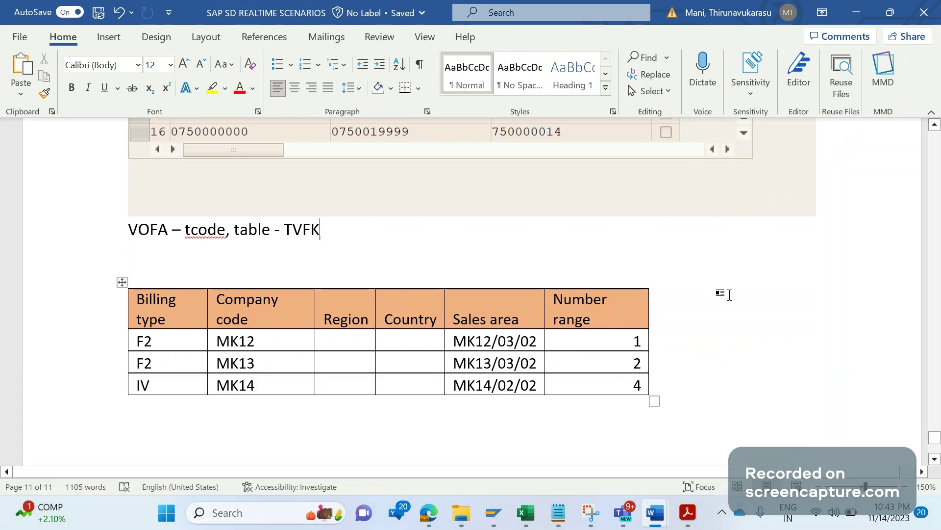
{"action": "left_click", "coordinate": [730, 294]}
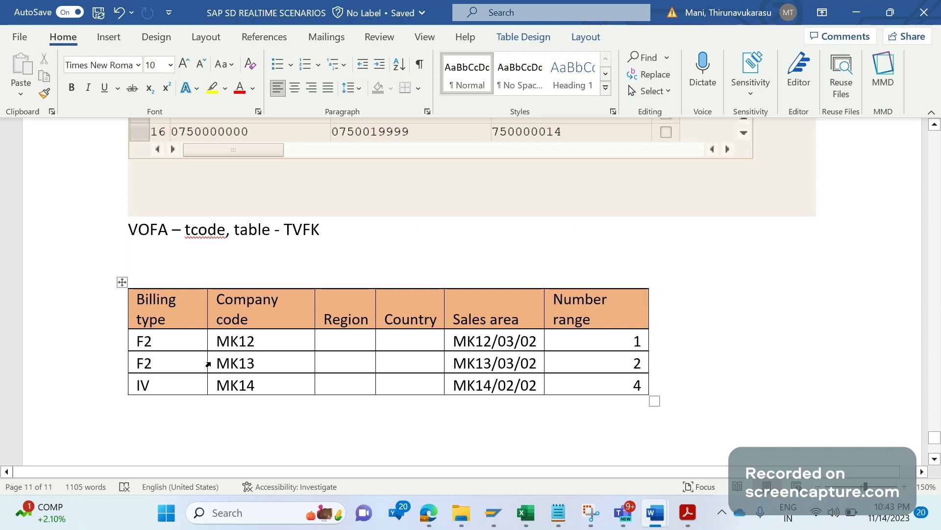
{"action": "left_click", "coordinate": [175, 347]}
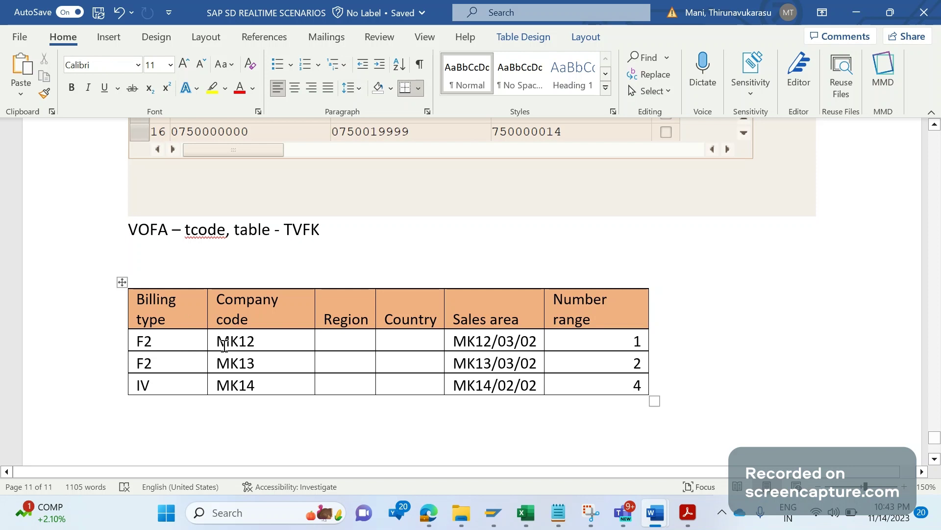
{"action": "left_click", "coordinate": [246, 342]}
{"action": "left_click_drag", "start_coordinate": [255, 342], "coordinate": [239, 341]}
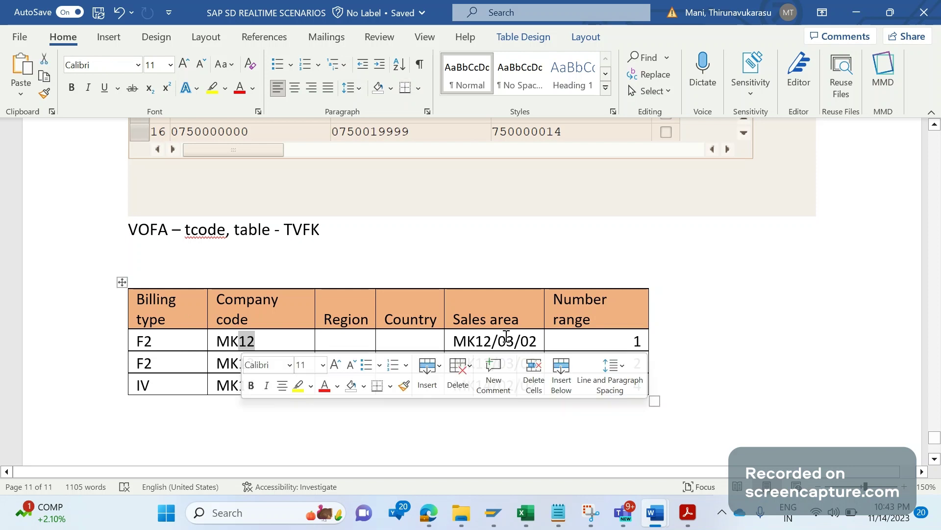
{"action": "left_click", "coordinate": [543, 342]}
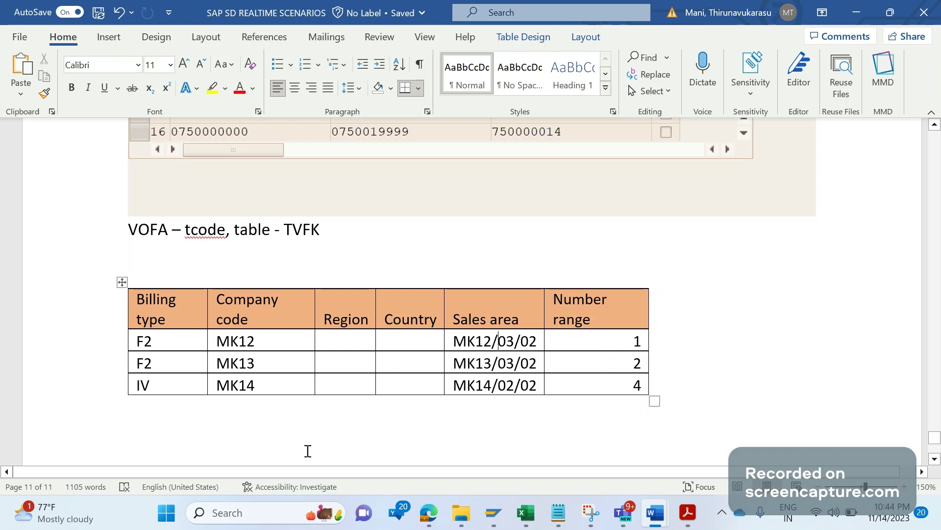
{"action": "left_click", "coordinate": [475, 423]}
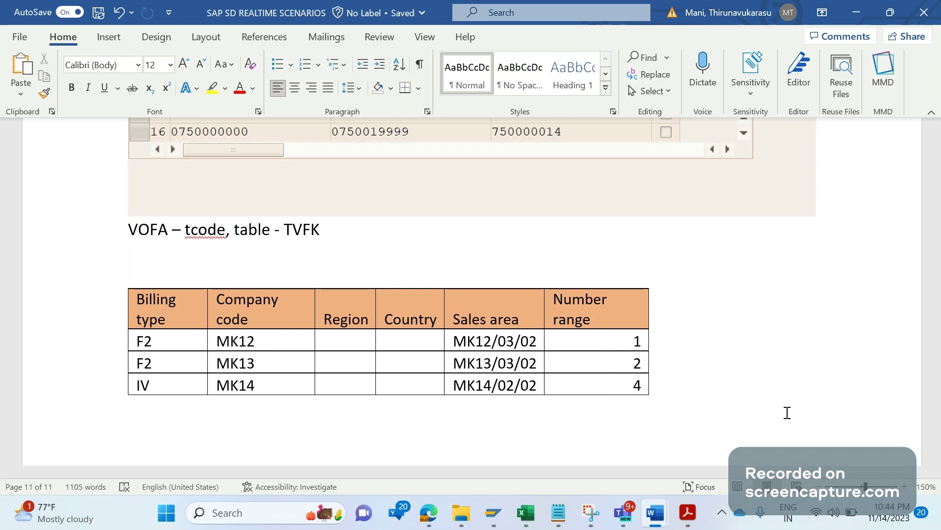
Undo the last change, then type 'Program: RV60AFZZ' and 'User exit: userexit_number_range' on separate lines
{"action": "key", "text": "ctrl+z"}
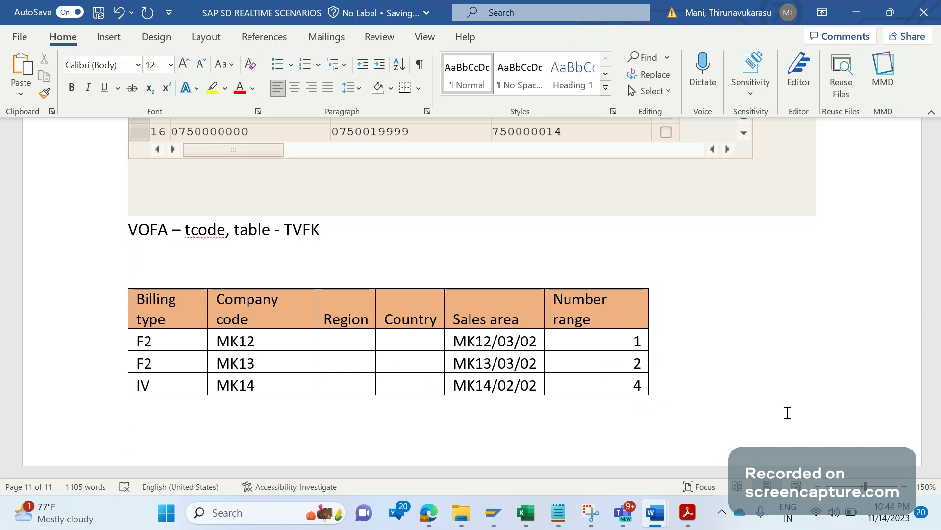
{"action": "type", "text": "Program: RV"}
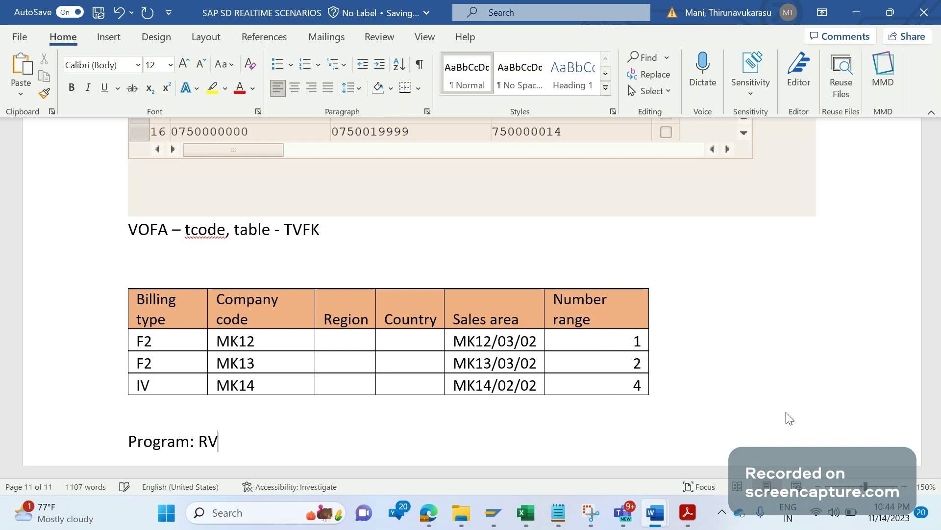
{"action": "type", "text": "60AFZZ"}
{"action": "key", "text": "Return"}
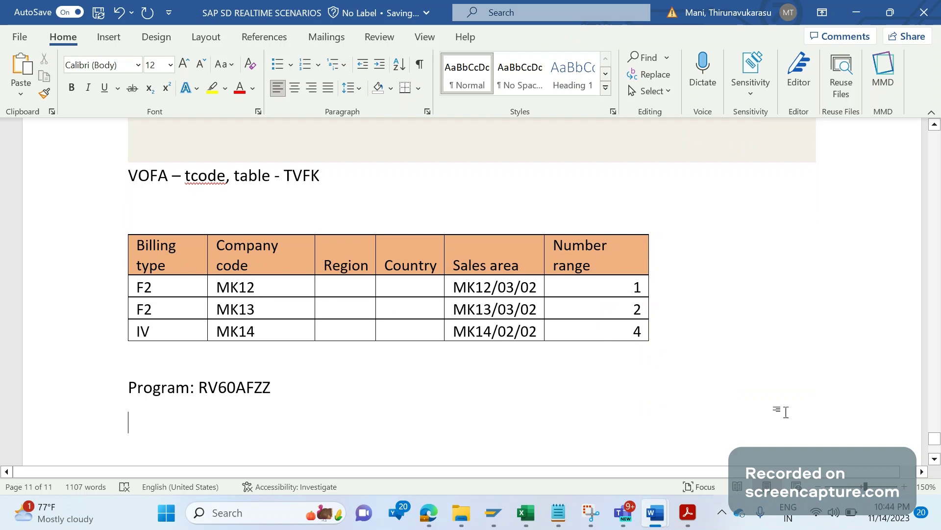
{"action": "type", "text": "User exit"}
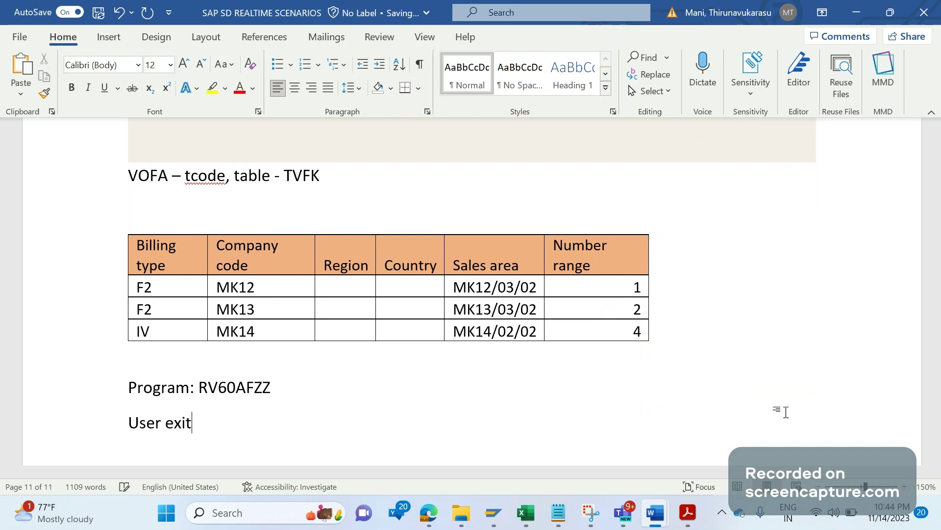
{"action": "type", "text": ": userexit_number"}
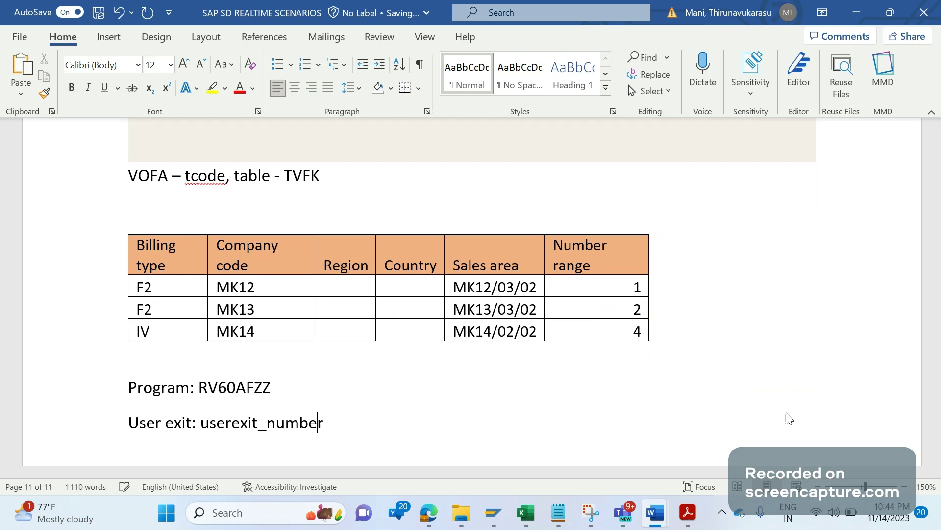
{"action": "type", "text": "_range"}
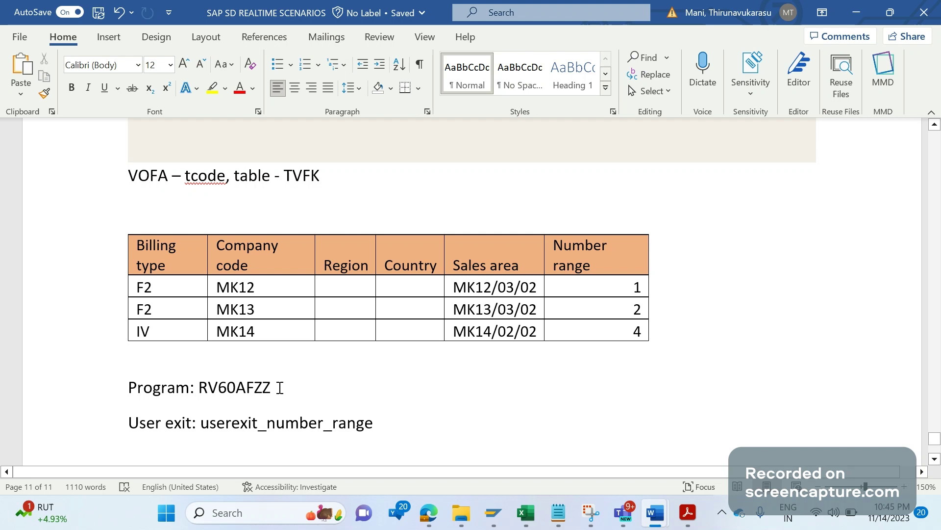
{"action": "left_click_drag", "start_coordinate": [280, 388], "coordinate": [233, 394]}
{"action": "double_click", "coordinate": [296, 425]}
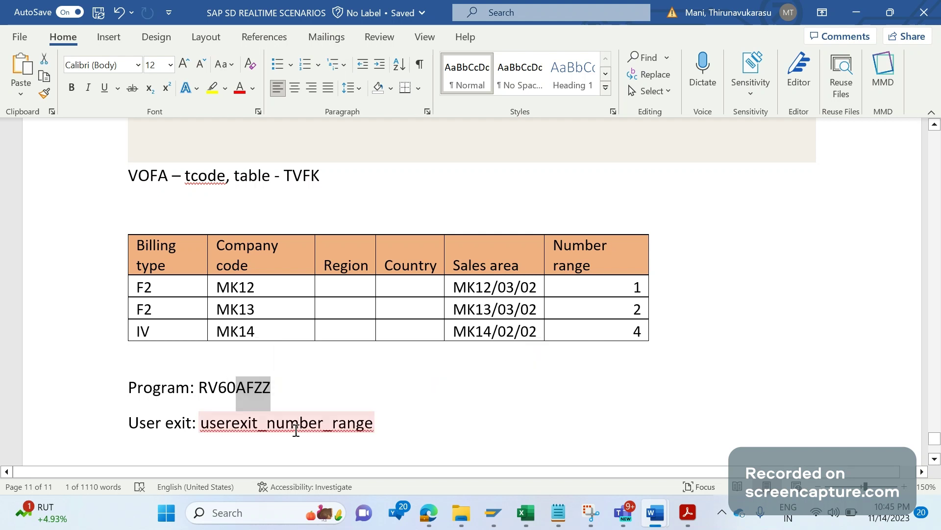
{"action": "left_click", "coordinate": [396, 424]}
{"action": "left_click", "coordinate": [397, 424]}
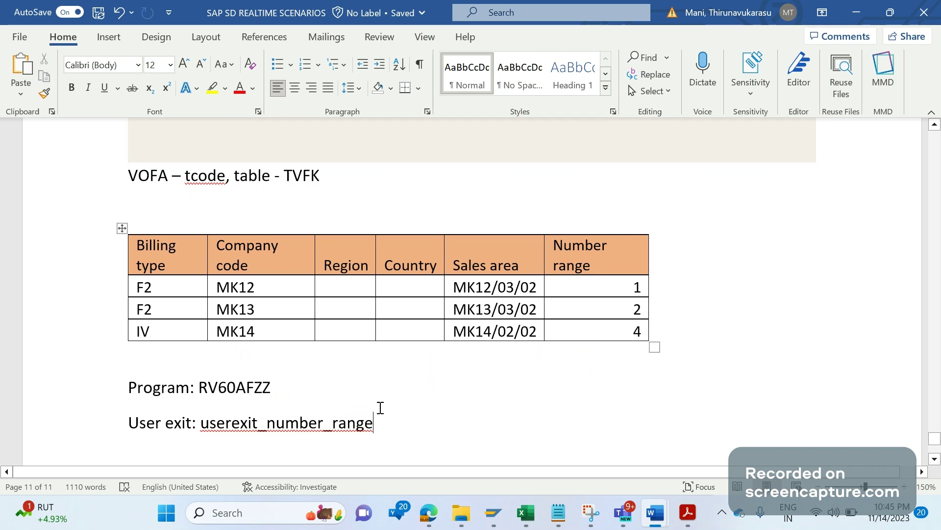
{"action": "left_click_drag", "start_coordinate": [377, 426], "coordinate": [408, 436]}
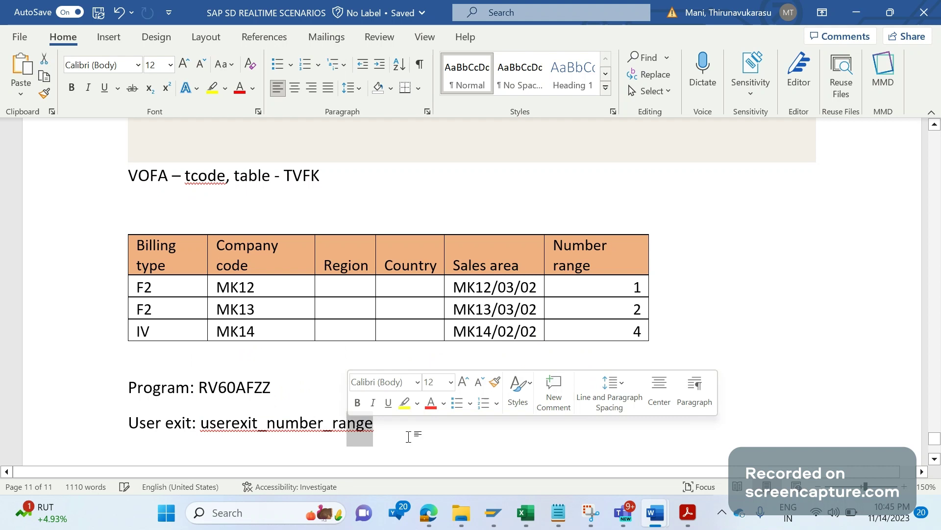
{"action": "left_click", "coordinate": [409, 437]}
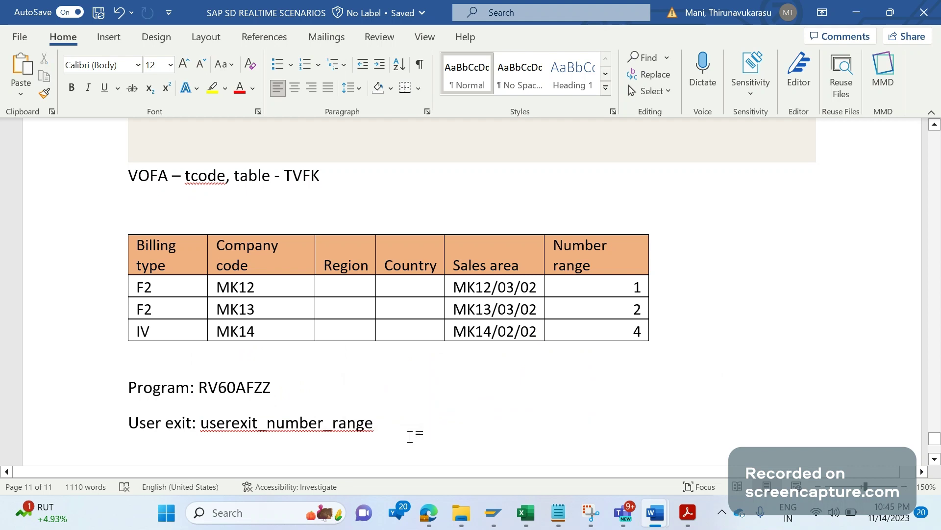
{"action": "left_click", "coordinate": [477, 423]}
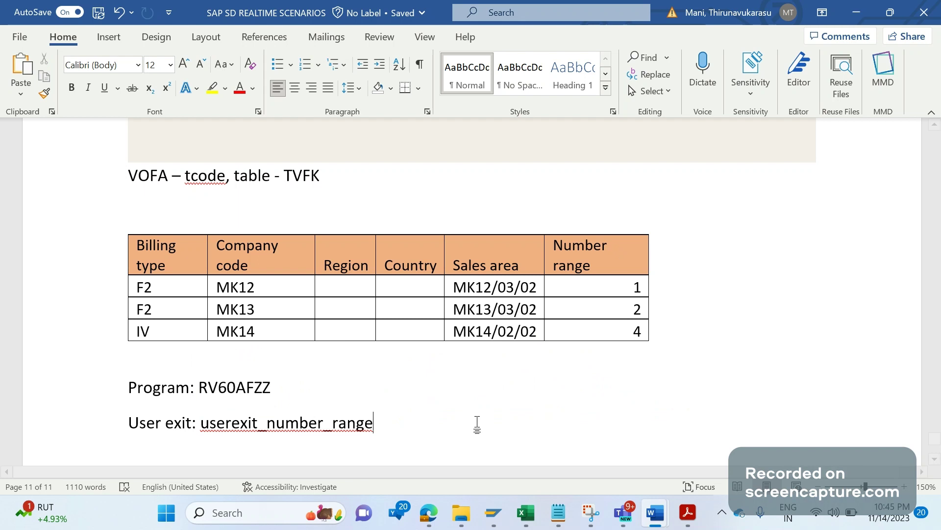